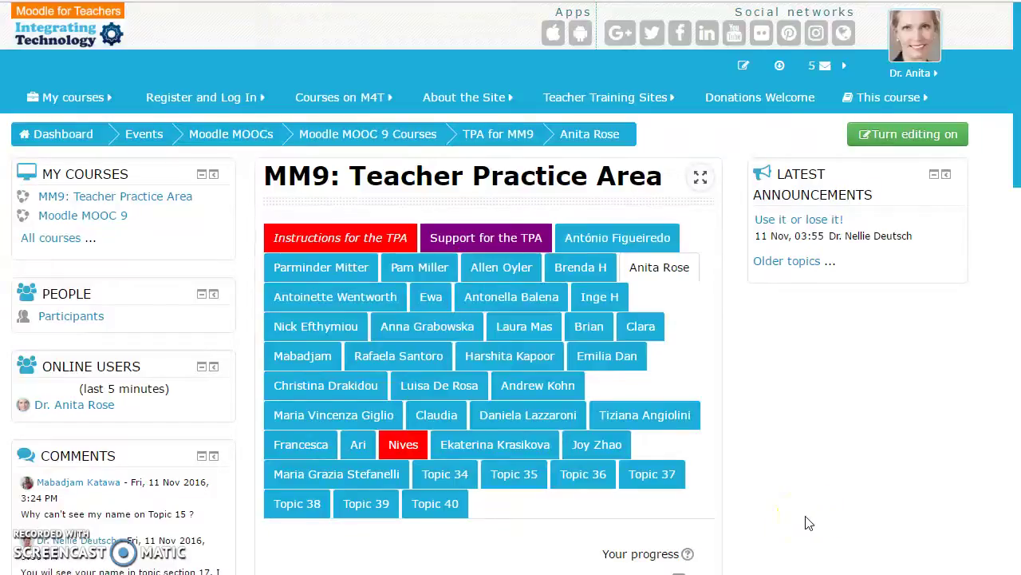
pyautogui.click(813, 485)
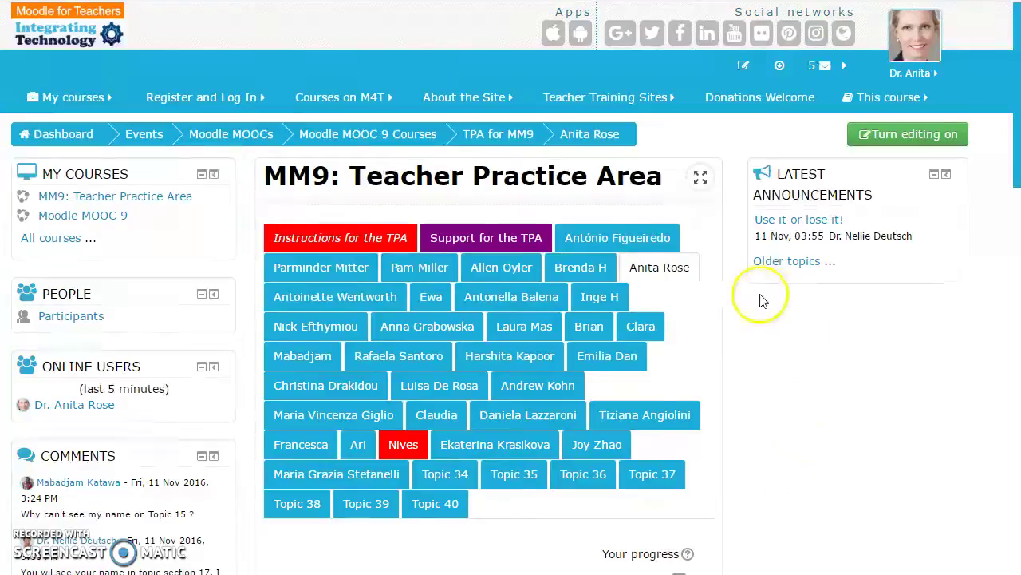
pyautogui.click(894, 136)
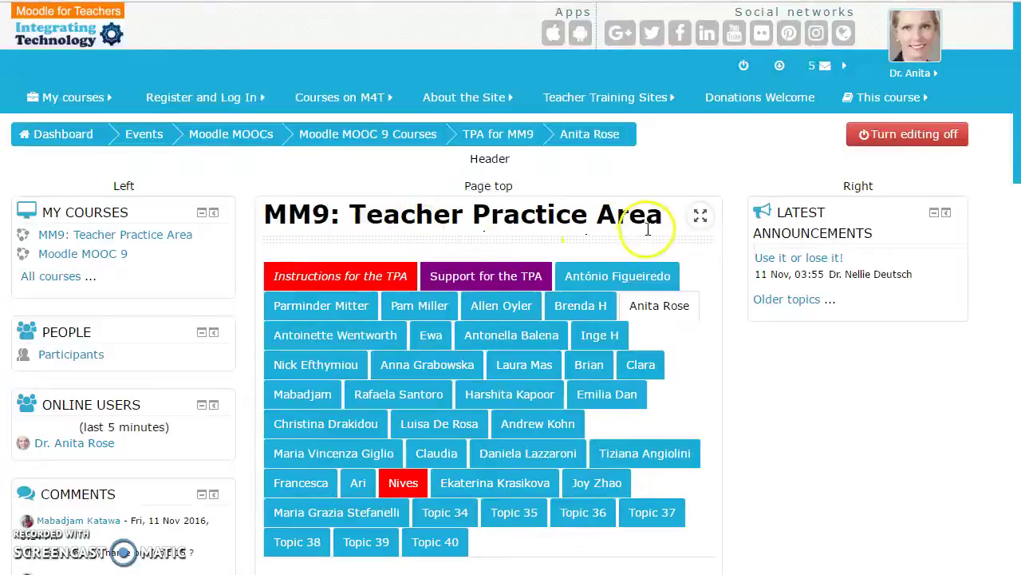
pyautogui.click(660, 310)
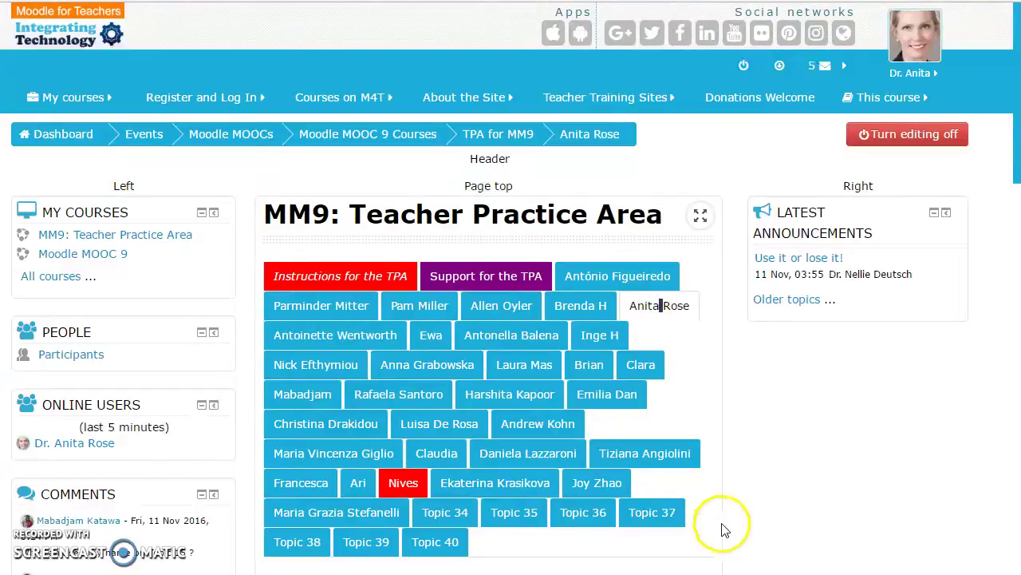
pyautogui.scroll(-3, 723, 529)
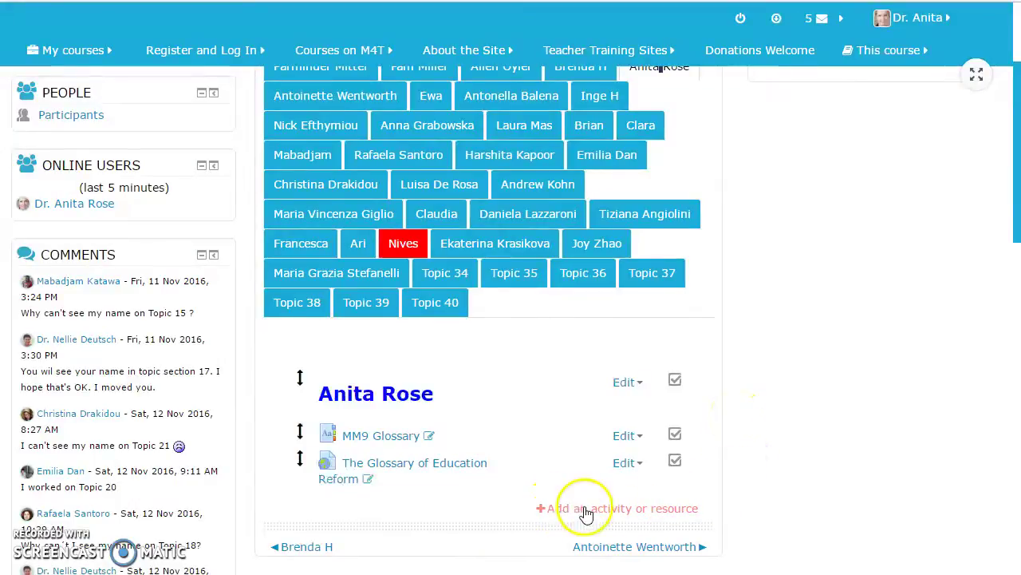
pyautogui.click(609, 510)
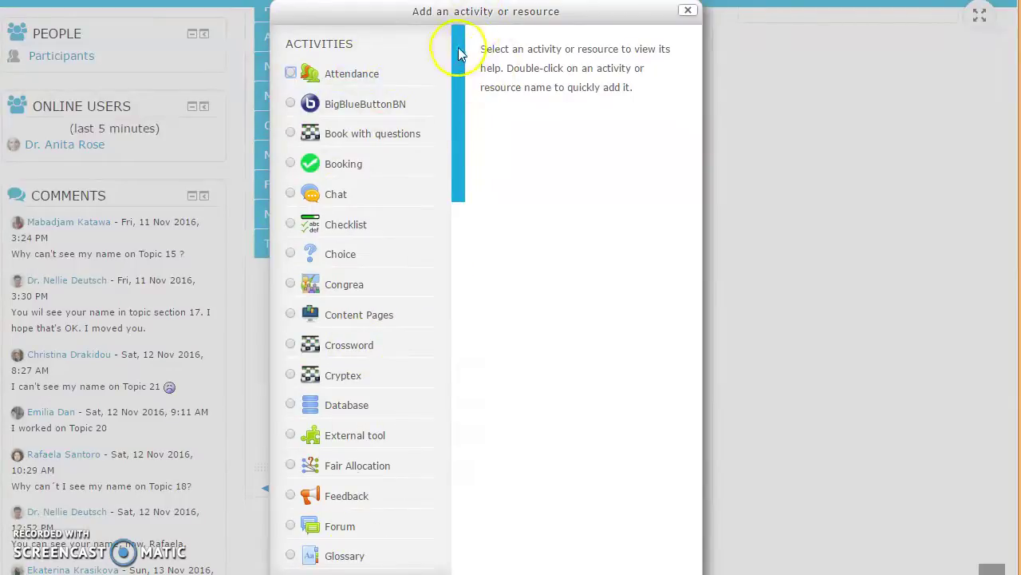
pyautogui.moveTo(458, 47)
pyautogui.mouseDown()
pyautogui.moveTo(462, 275)
pyautogui.moveTo(433, 378)
pyautogui.moveTo(429, 465)
pyautogui.moveTo(447, 428)
pyautogui.moveTo(474, 50)
pyautogui.mouseUp()
# Add a BigBlueButtonBN room named 'HR Leadership' and save it back to the course.
pyautogui.click(392, 109)
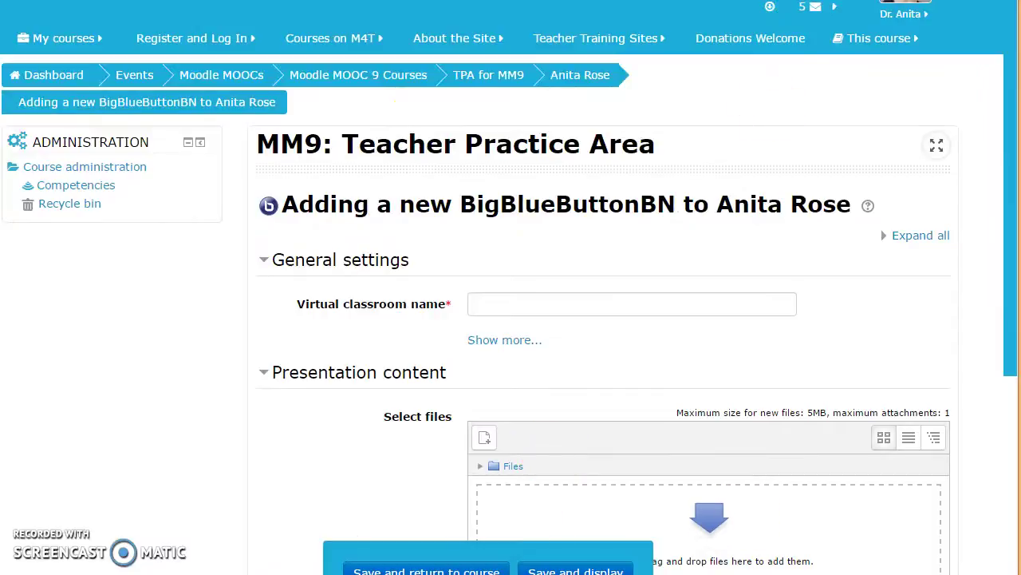
pyautogui.scroll(-1, 511, 288)
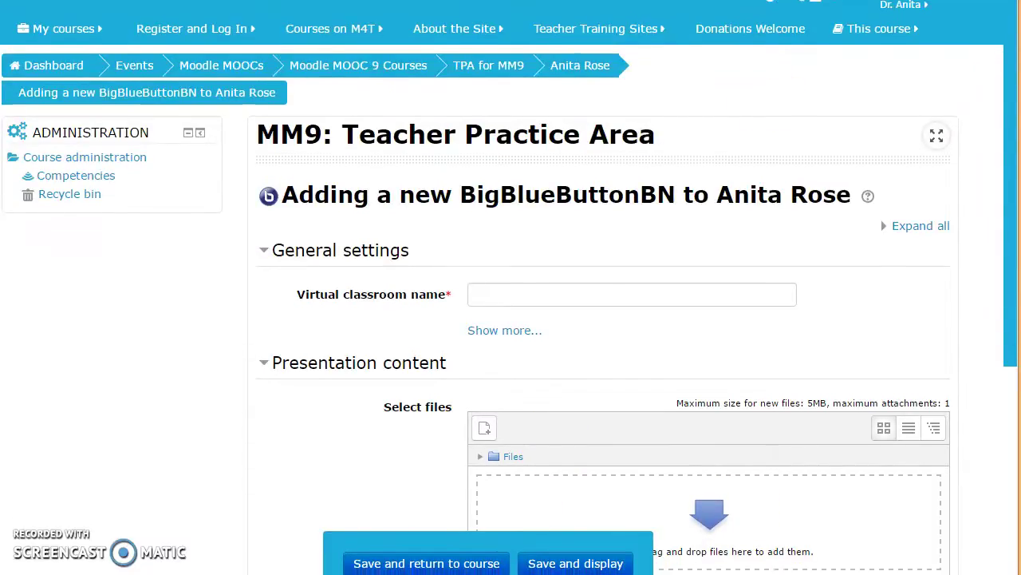
pyautogui.scroll(-1, 511, 287)
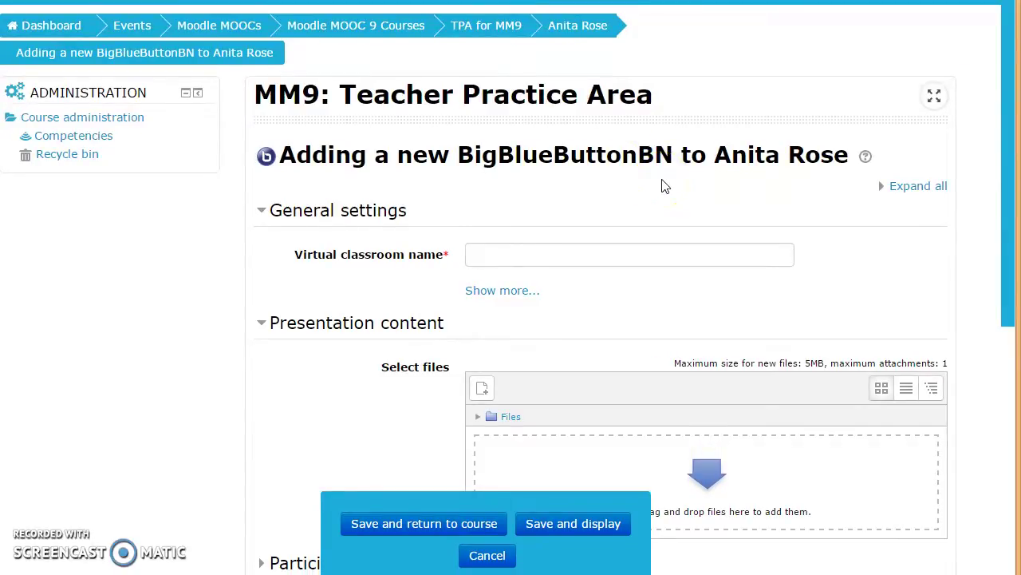
pyautogui.click(517, 258)
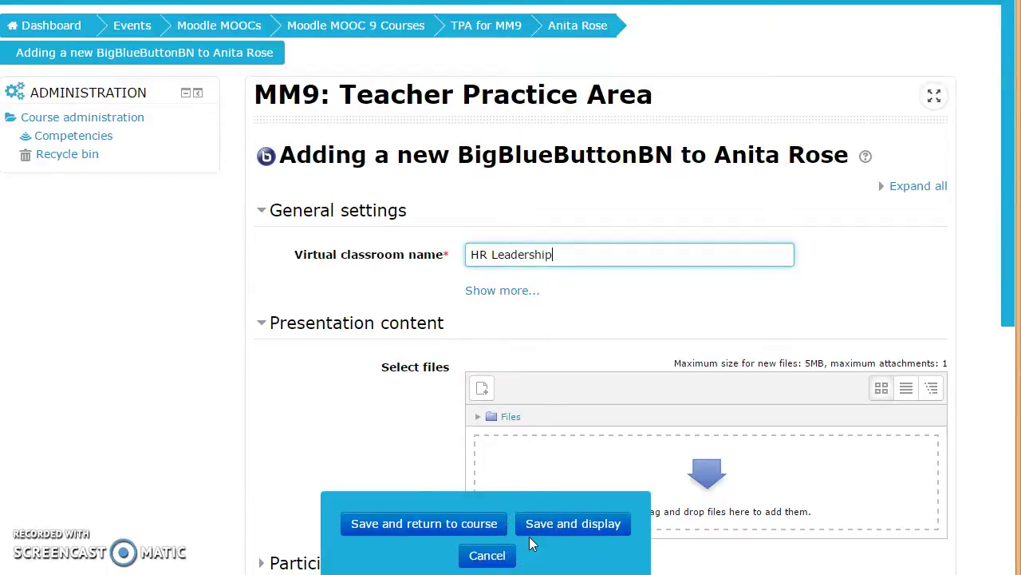
pyautogui.click(475, 523)
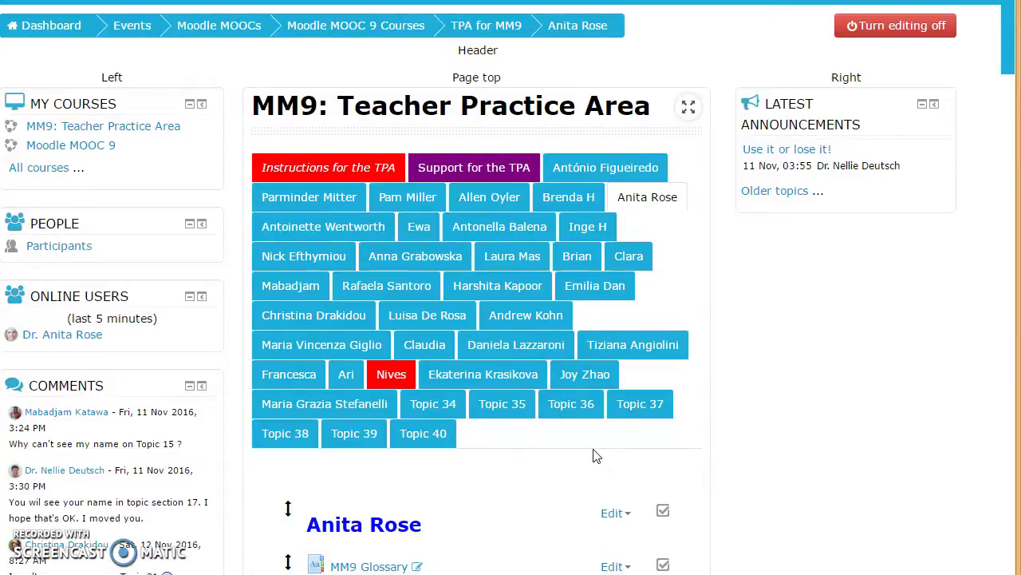
pyautogui.scroll(-2, 597, 456)
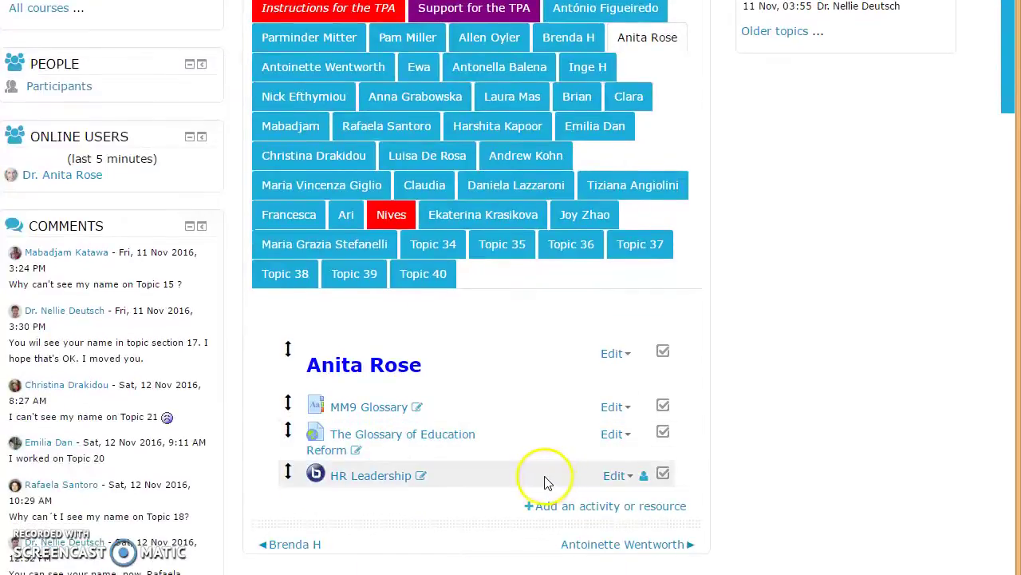
pyautogui.click(352, 480)
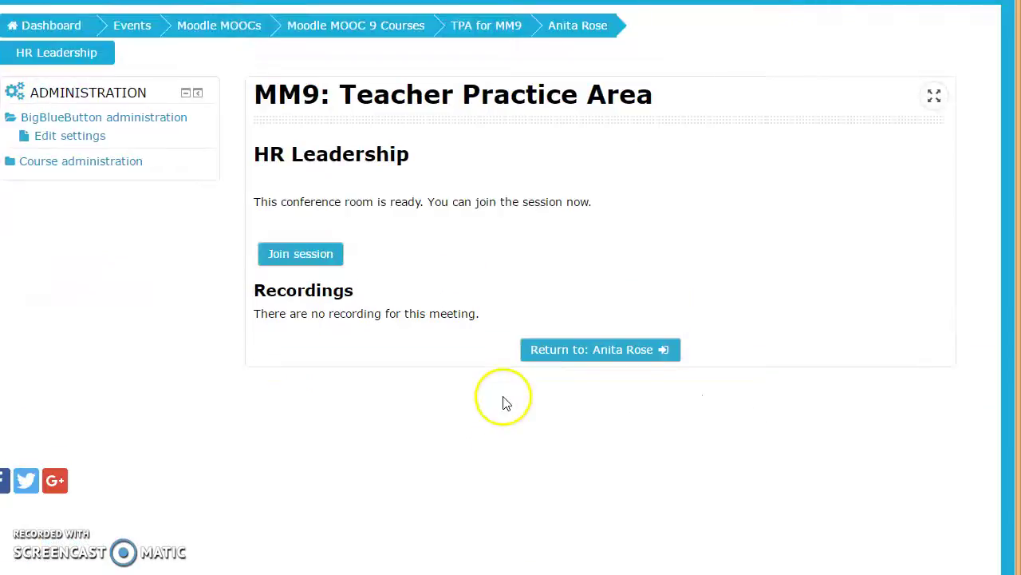
# Join the HR Leadership session, entering the participant's name for the recording.
pyautogui.click(323, 262)
pyautogui.click(491, 187)
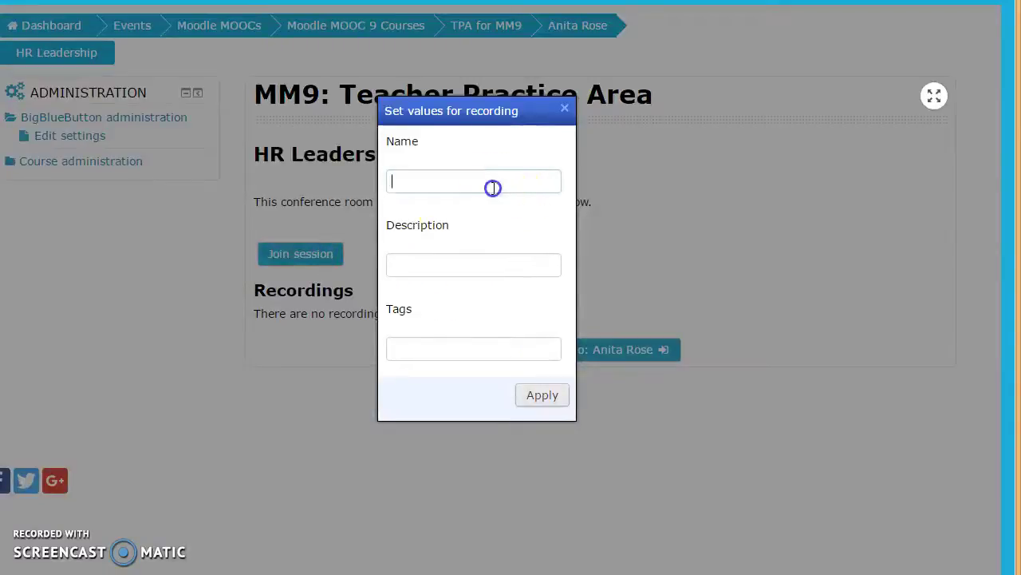
pyautogui.write('Anita')
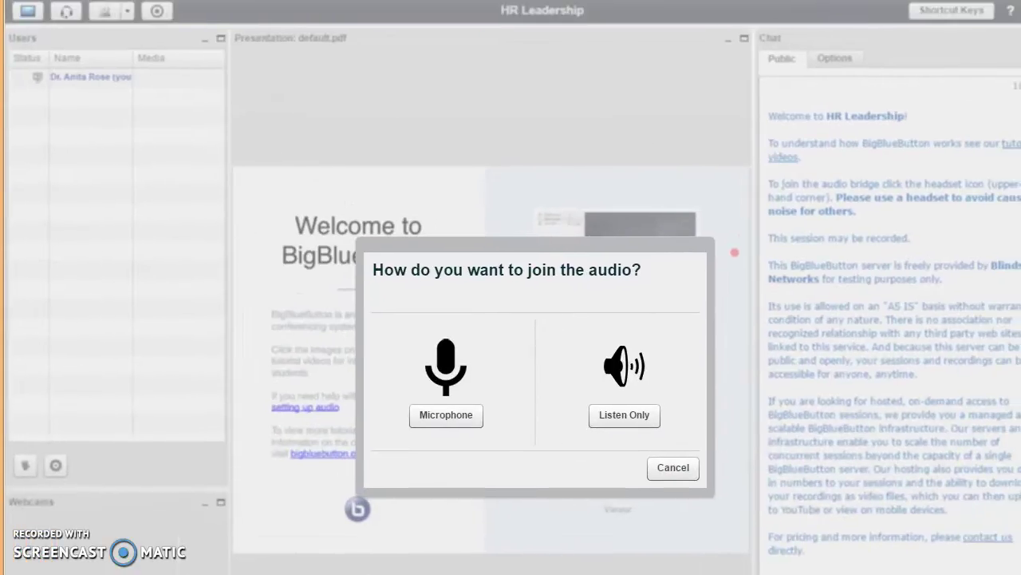
# Connect audio by microphone, confirm the echo test, and dismiss the recording notice.
pyautogui.click(423, 422)
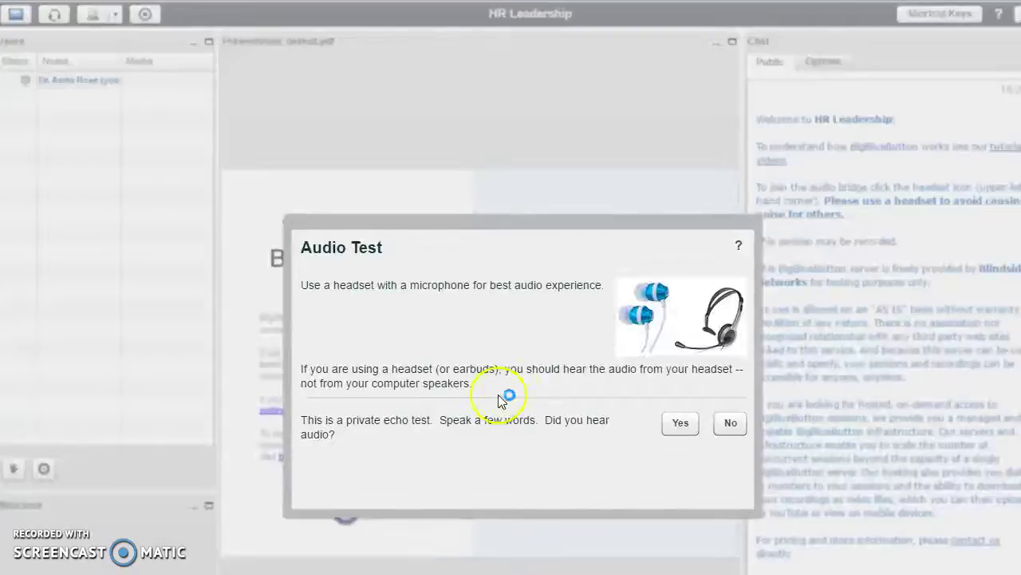
pyautogui.click(688, 432)
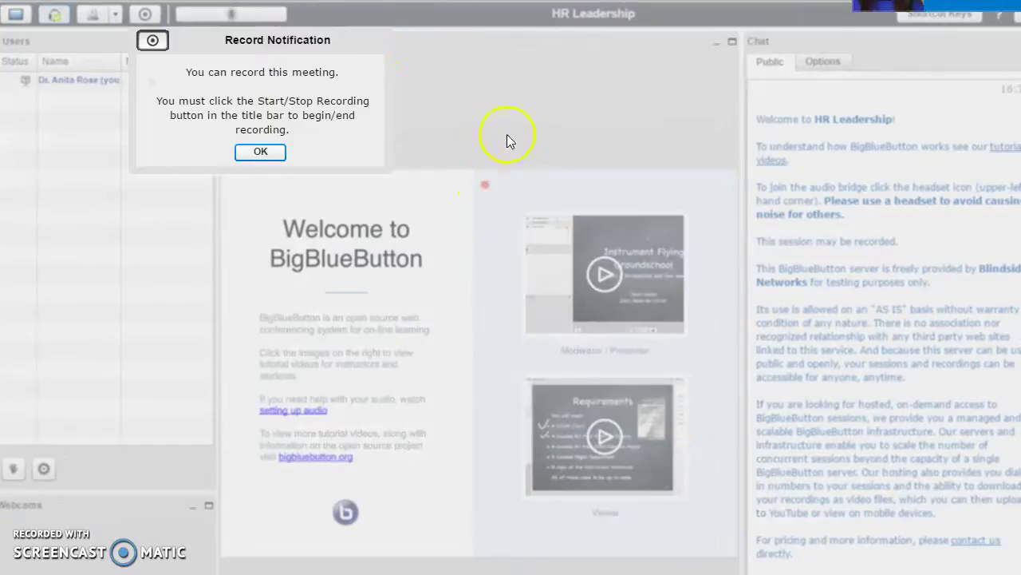
pyautogui.click(246, 149)
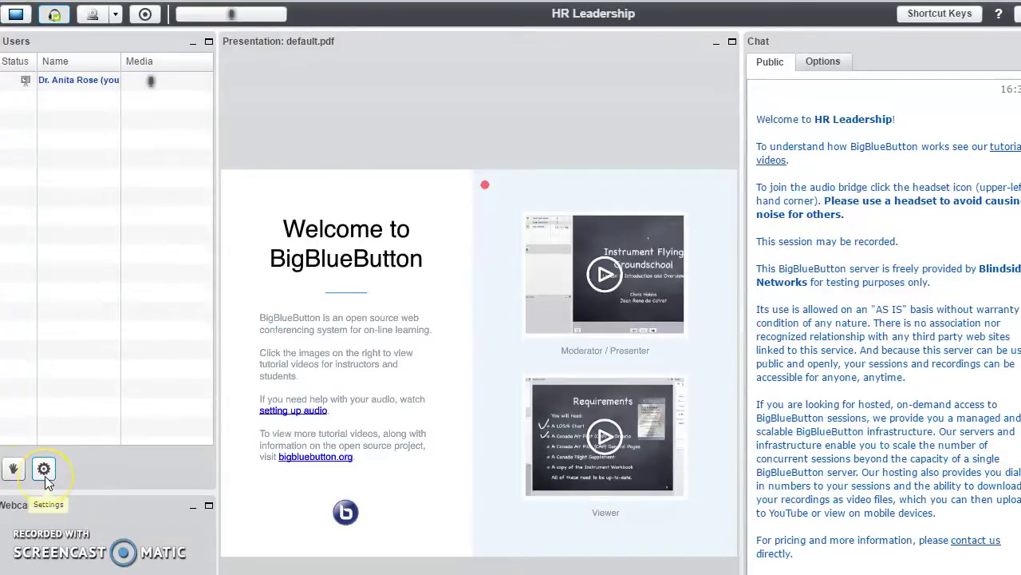
pyautogui.moveTo(346, 499)
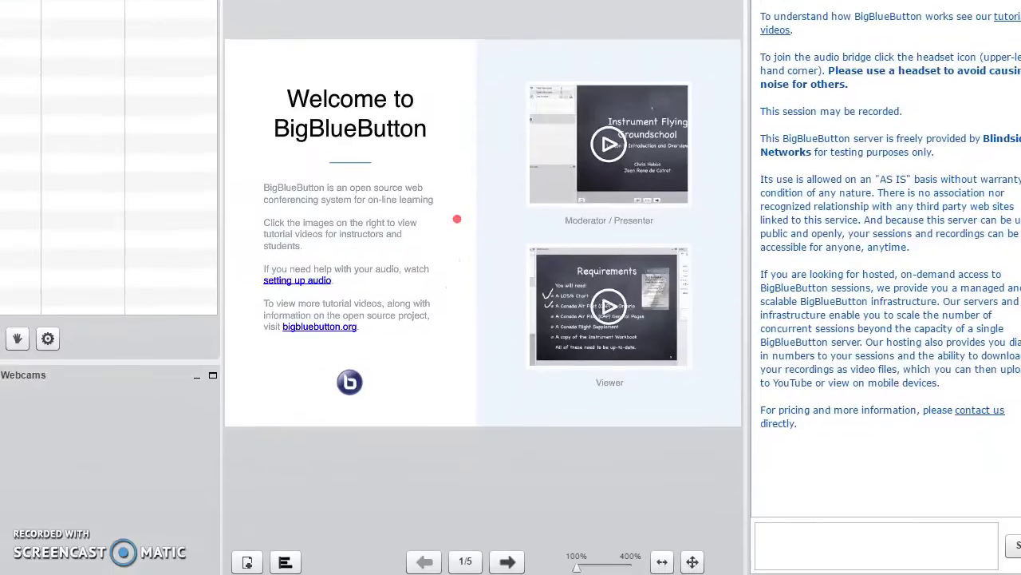
# Upload Human Resource Leadership.pptx as the session's presentation.
pyautogui.moveTo(421, 240)
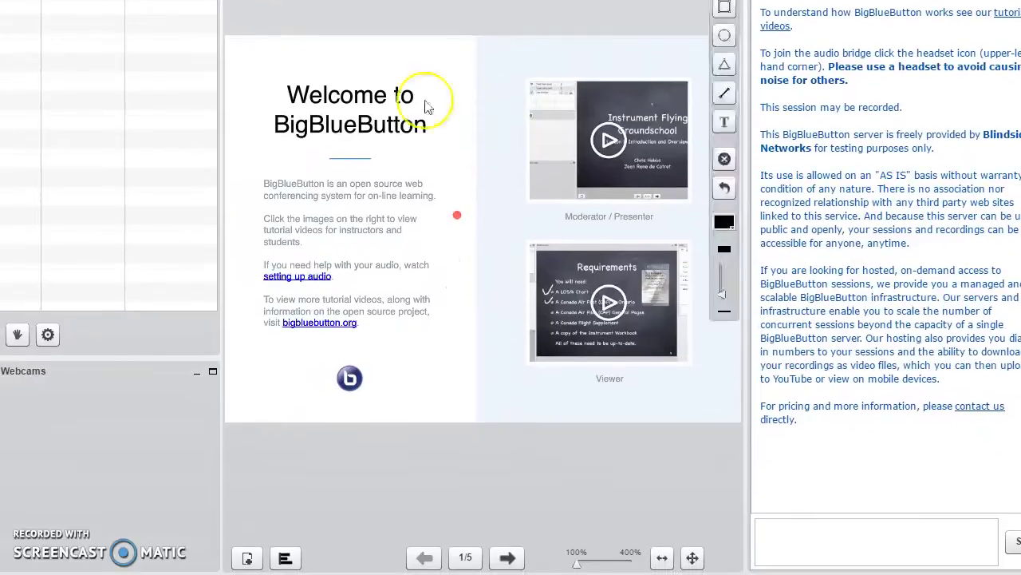
pyautogui.click(247, 557)
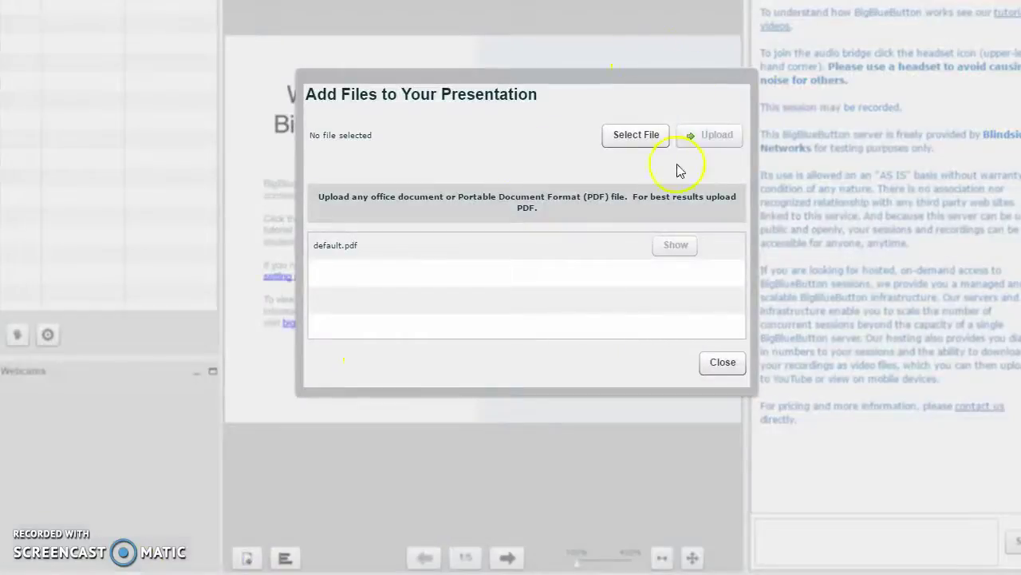
pyautogui.click(653, 140)
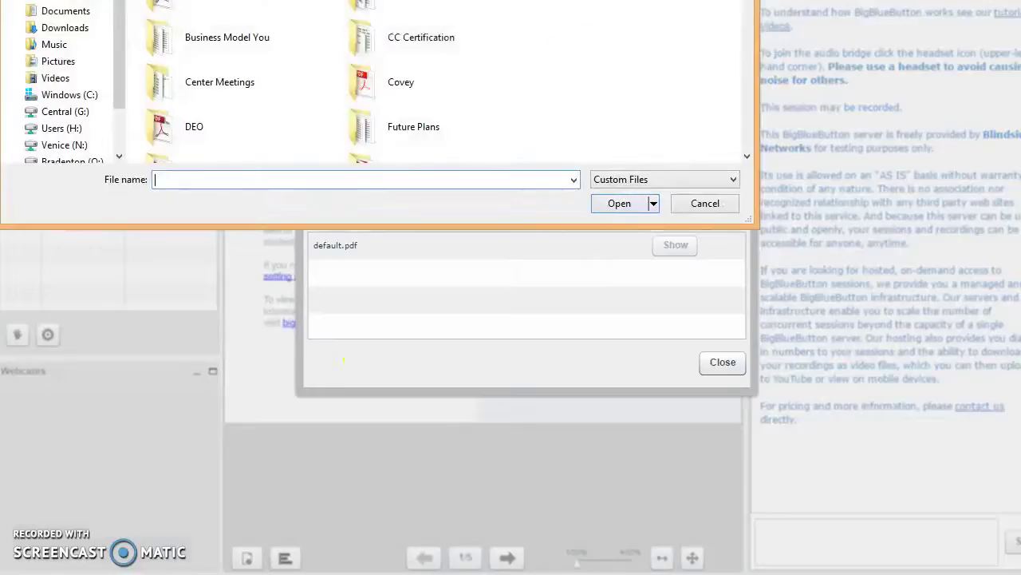
pyautogui.scroll(-10, 740, 31)
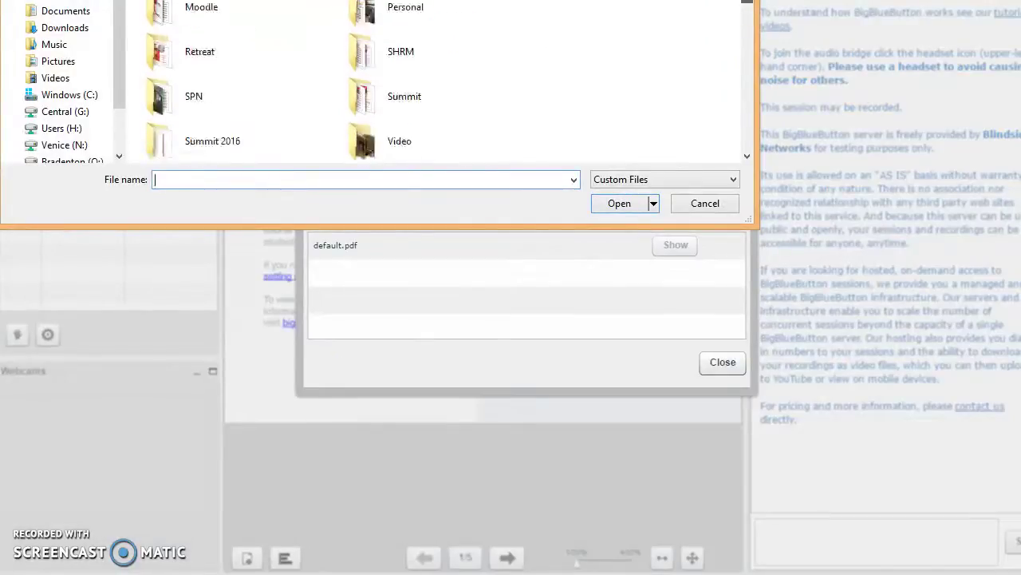
pyautogui.scroll(-2, 740, 31)
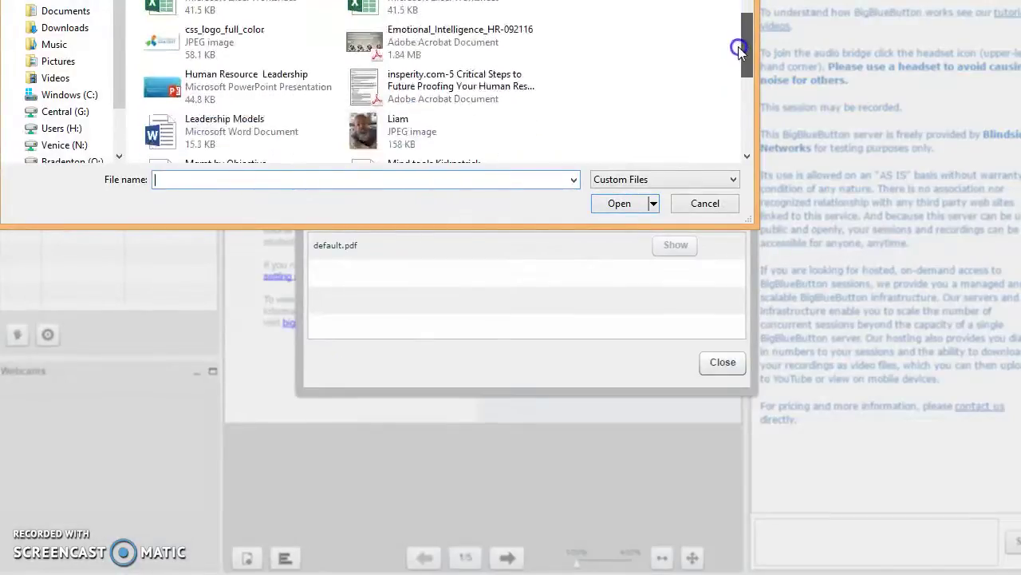
pyautogui.doubleClick(189, 89)
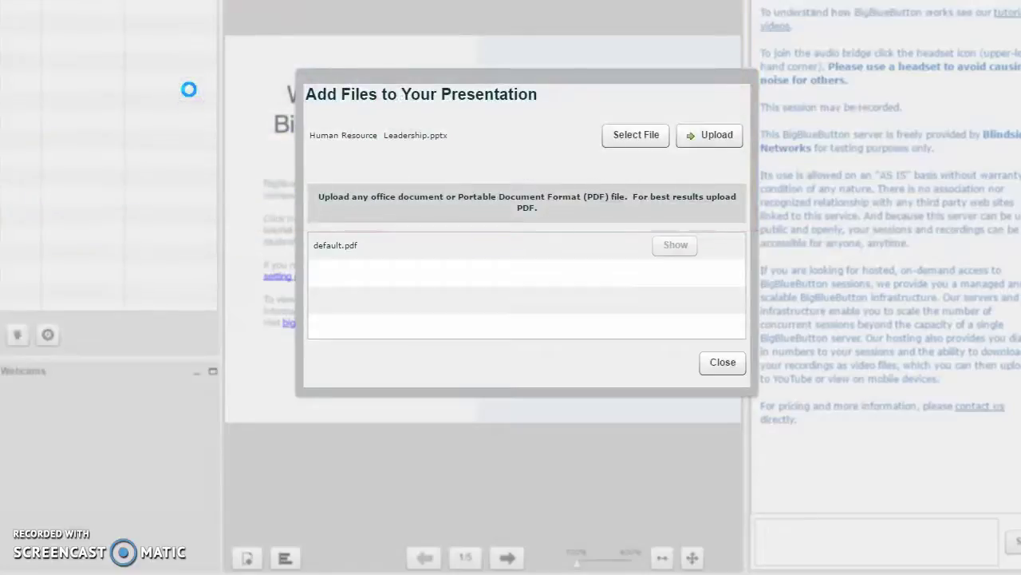
pyautogui.click(632, 132)
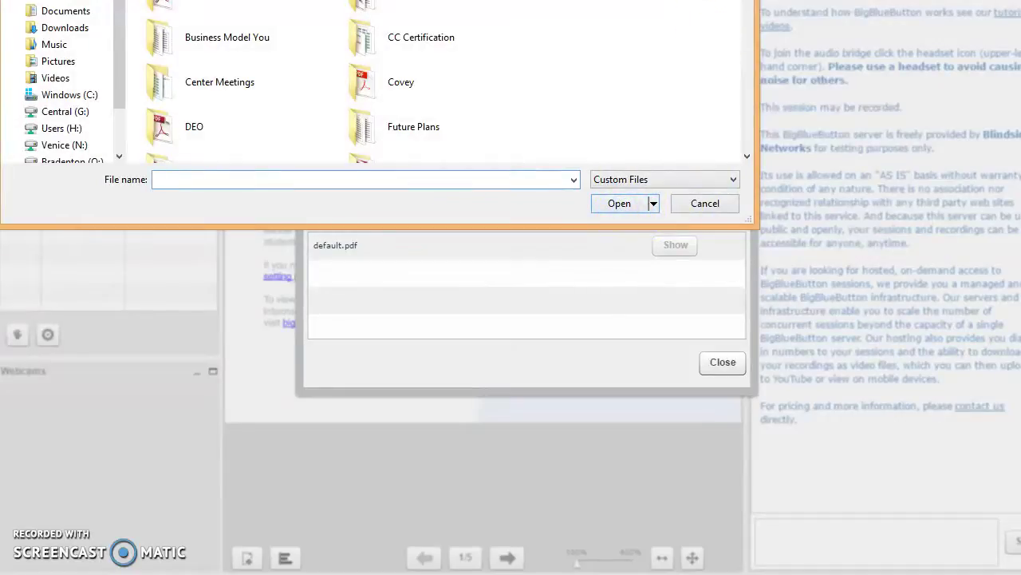
pyautogui.scroll(-10, 750, 11)
pyautogui.moveTo(749, 40); pyautogui.dragTo(738, 70)
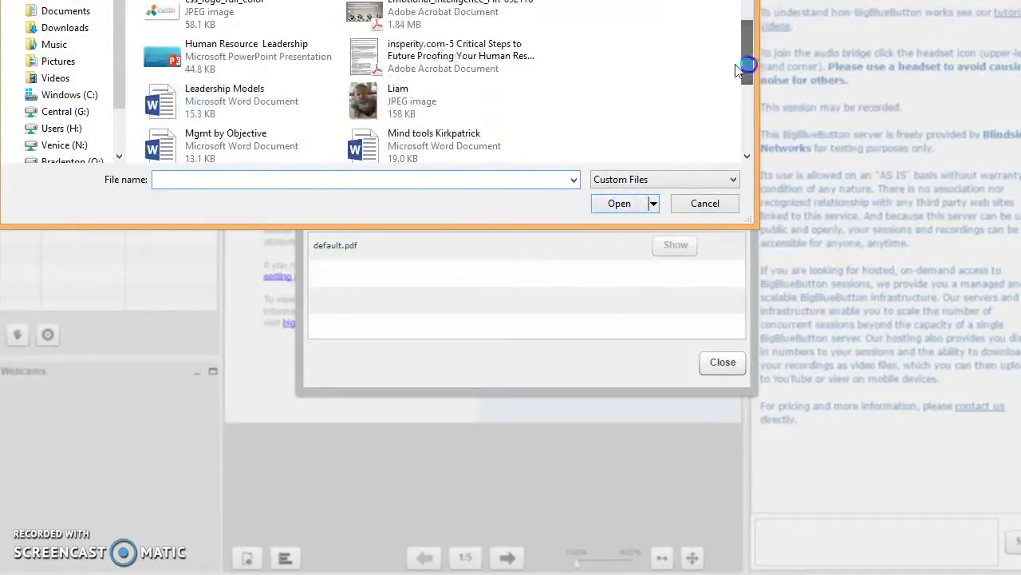
pyautogui.doubleClick(232, 58)
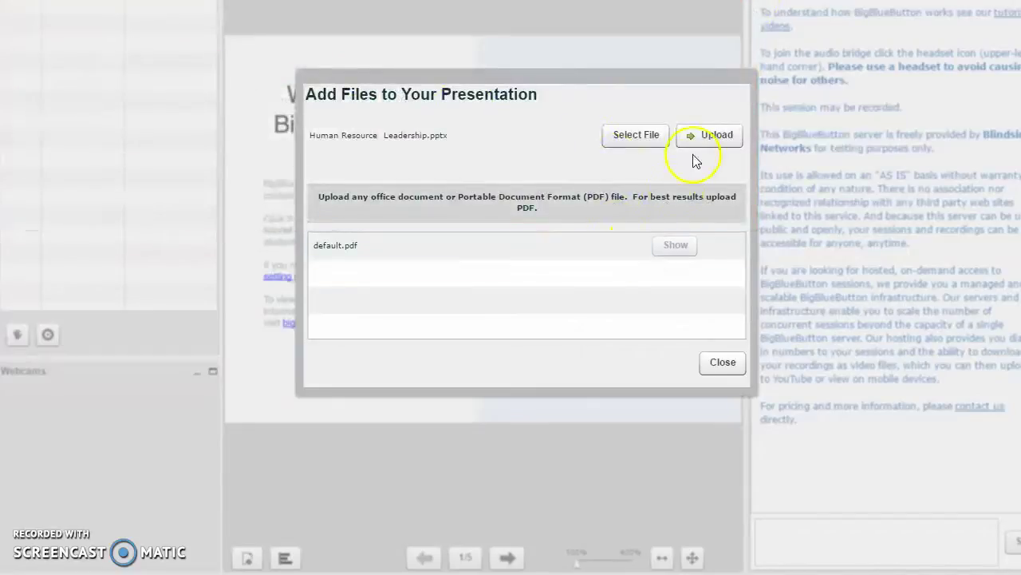
pyautogui.click(707, 137)
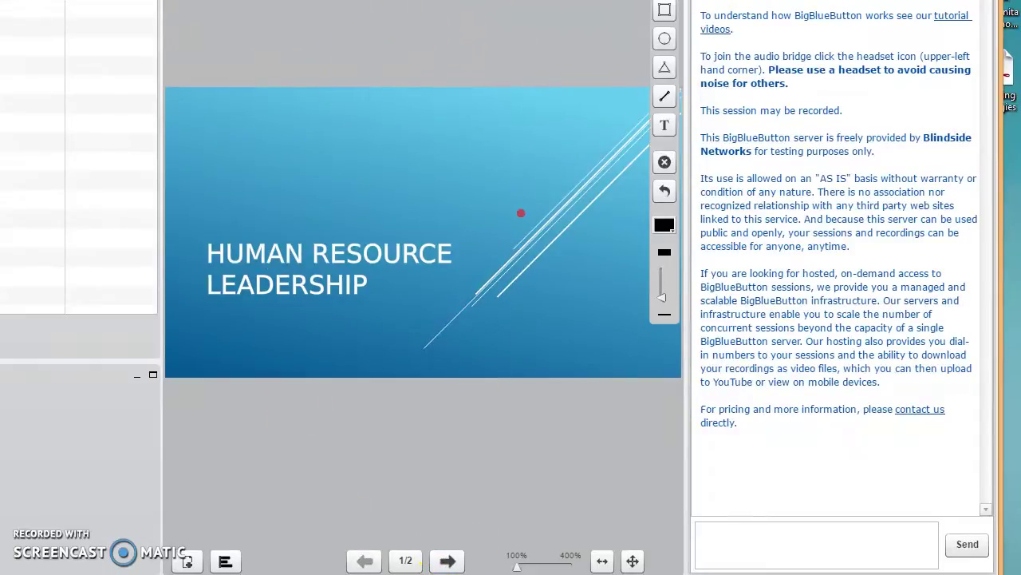
# Advance to slide 2/2, Management vs. Leadership.
pyautogui.click(450, 545)
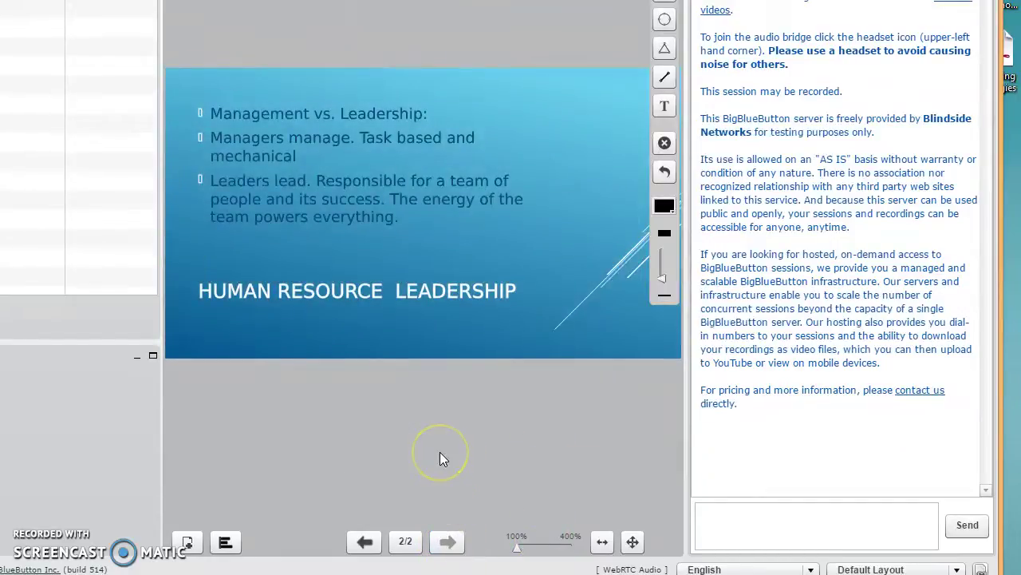